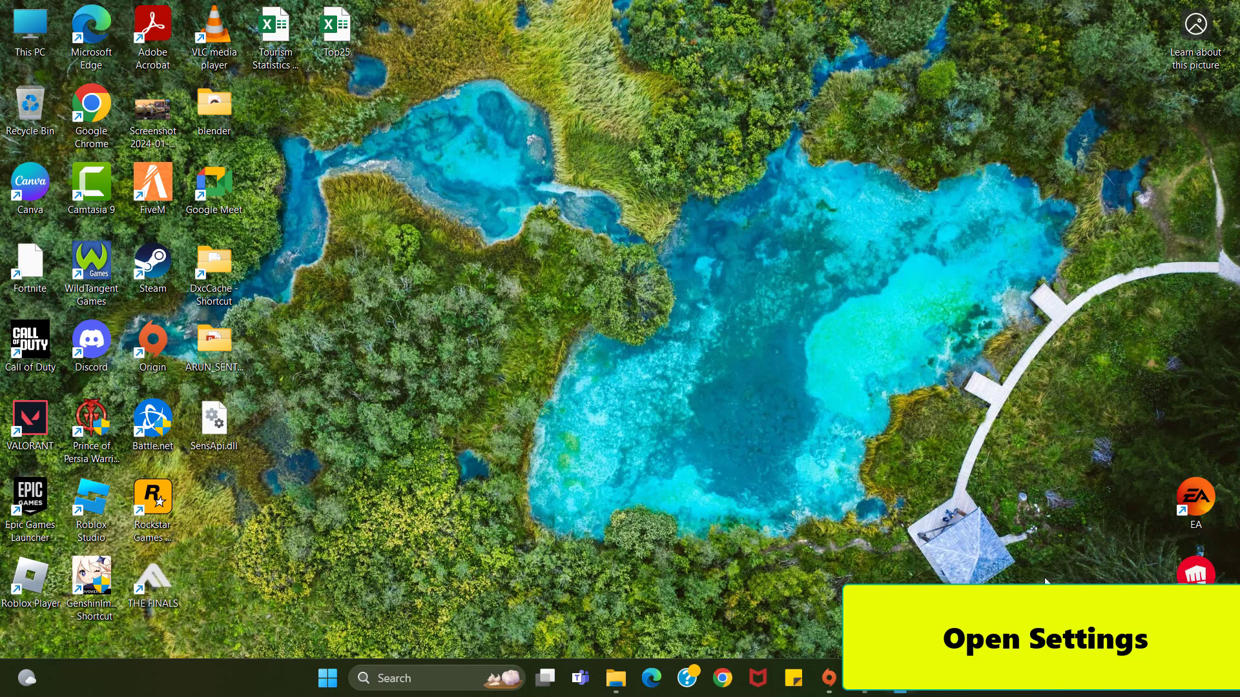
Open Windows Settings and go to the Temporary files page under System > Storage.
right_click(323, 675)
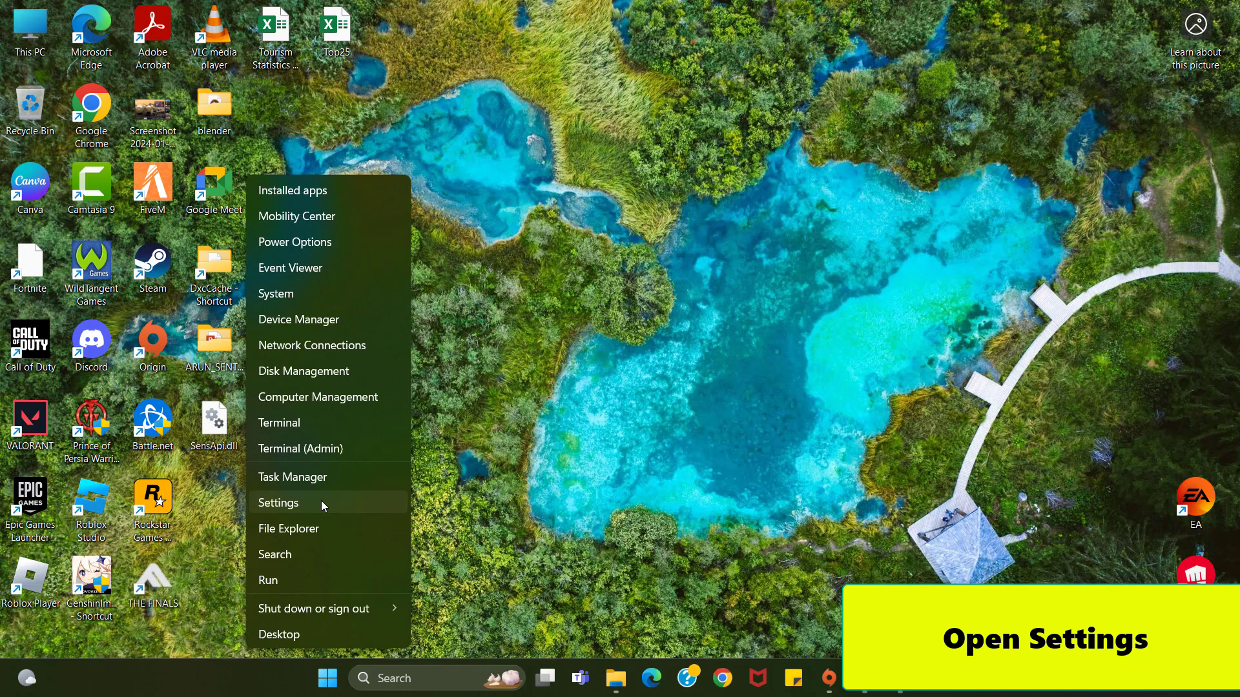
click(321, 503)
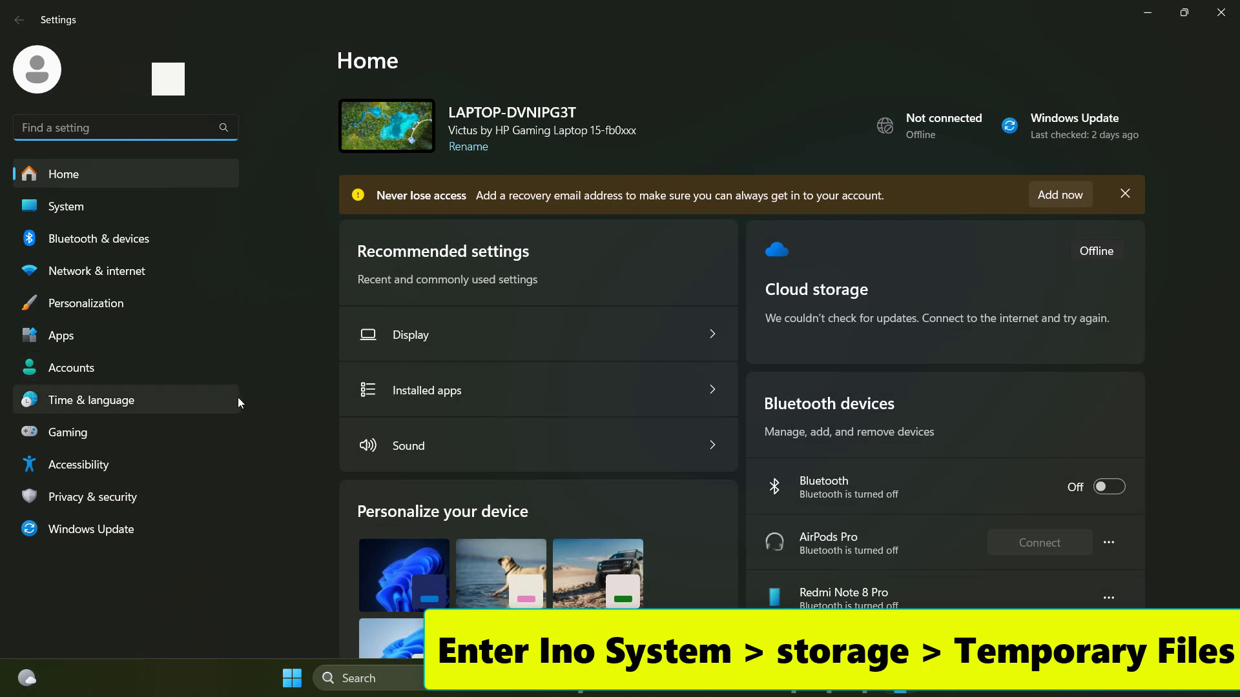
click(130, 204)
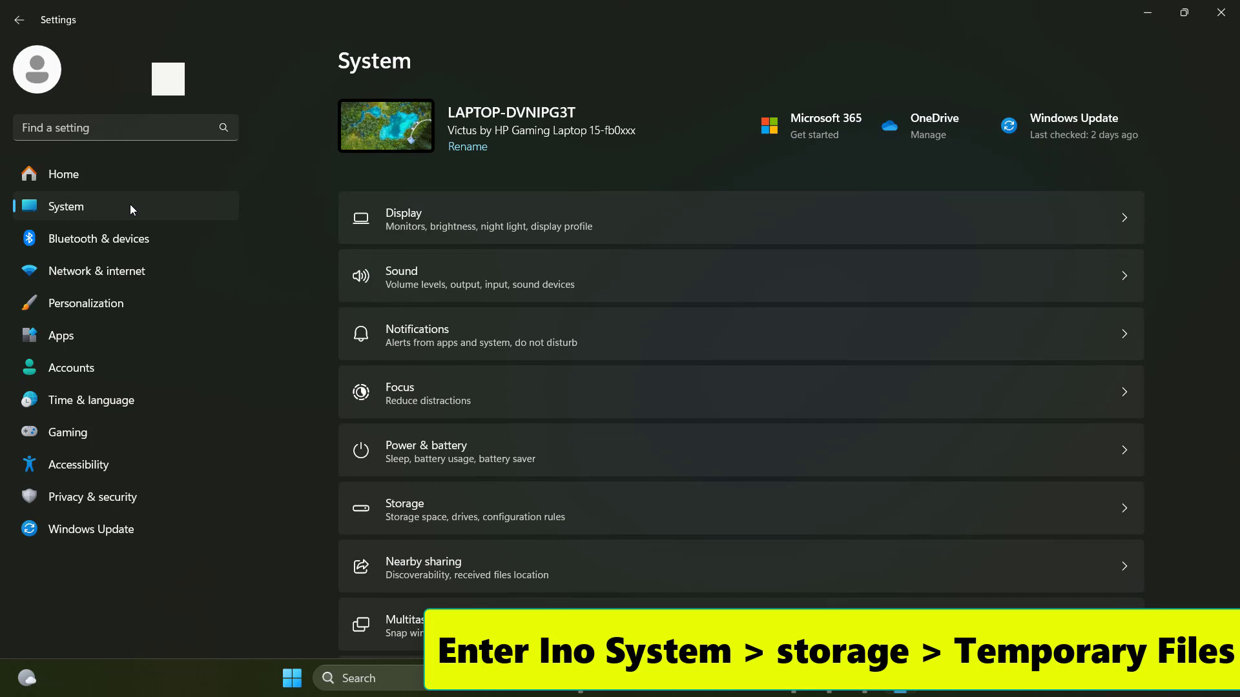
click(691, 505)
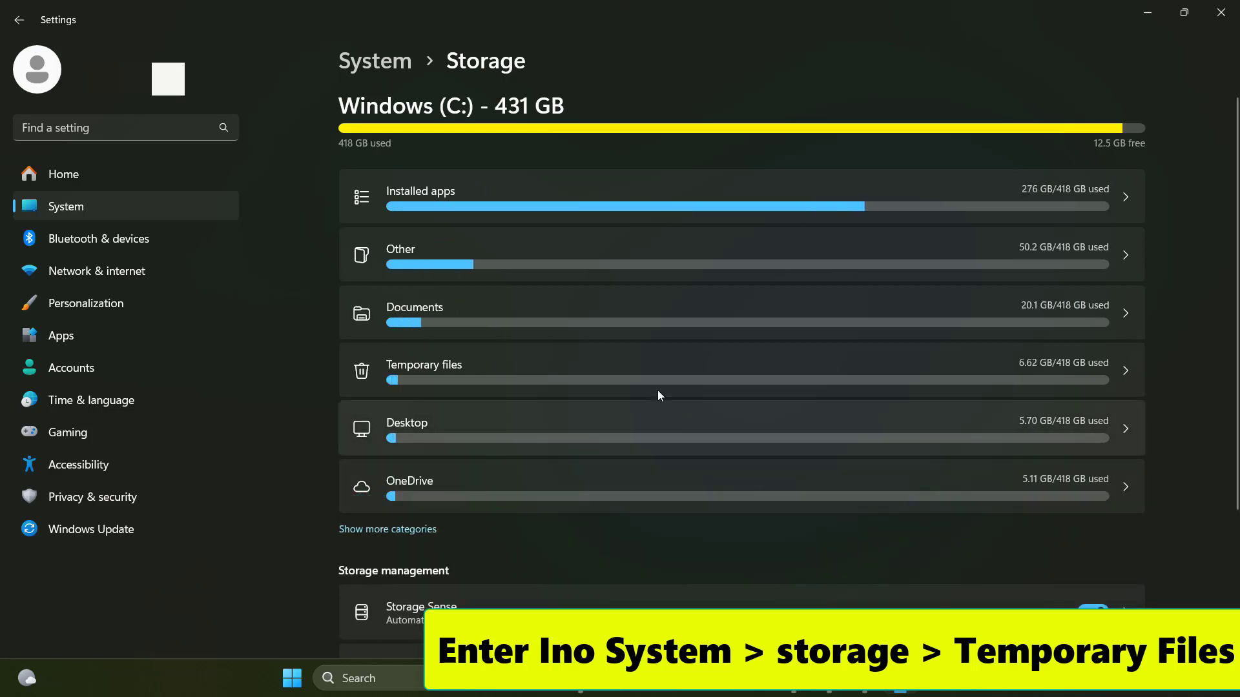
click(648, 359)
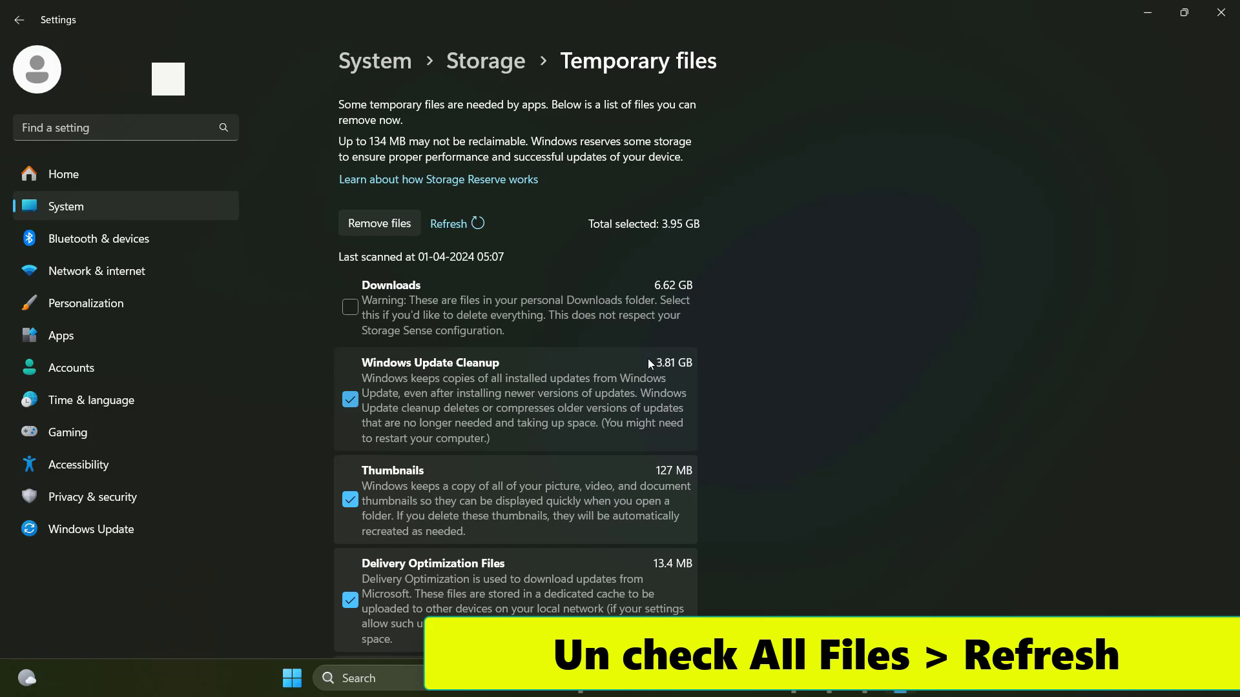
Deselect every selected temporary file category, from Windows Update Cleanup to Temporary Internet Files, and refresh the scan.
click(358, 393)
click(361, 490)
scroll(367, 487, down, 1)
scroll(367, 487, down, 5)
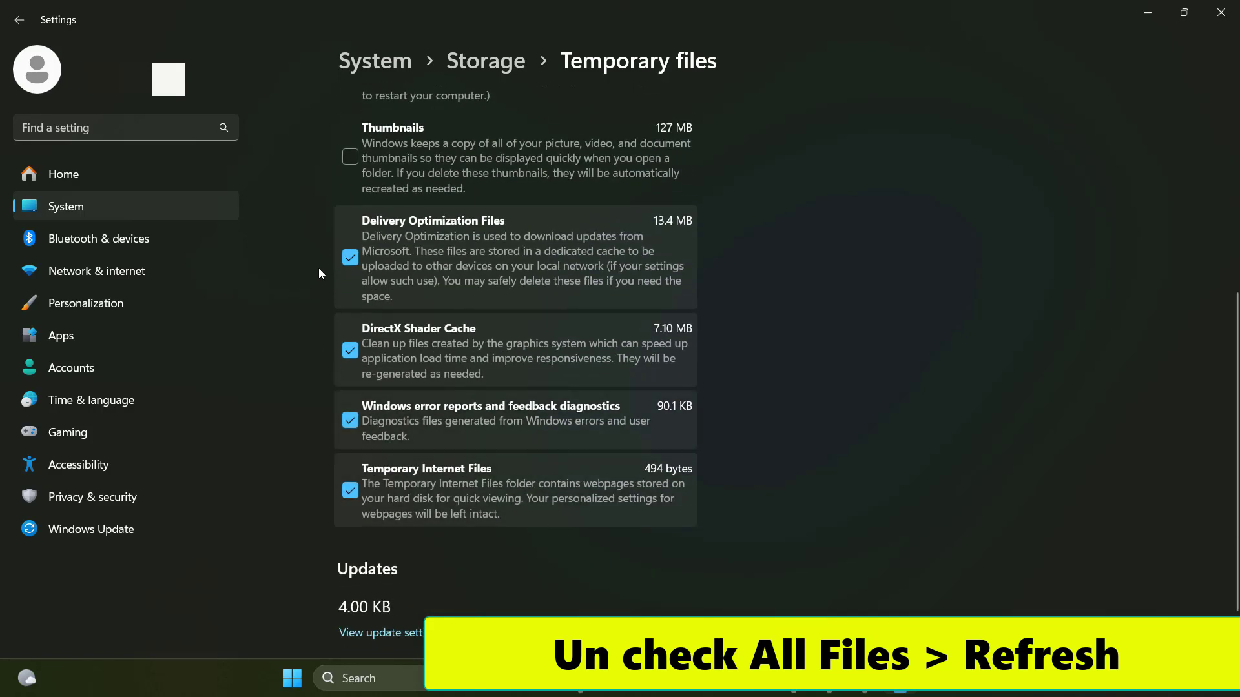
click(366, 266)
click(343, 374)
click(350, 420)
click(352, 459)
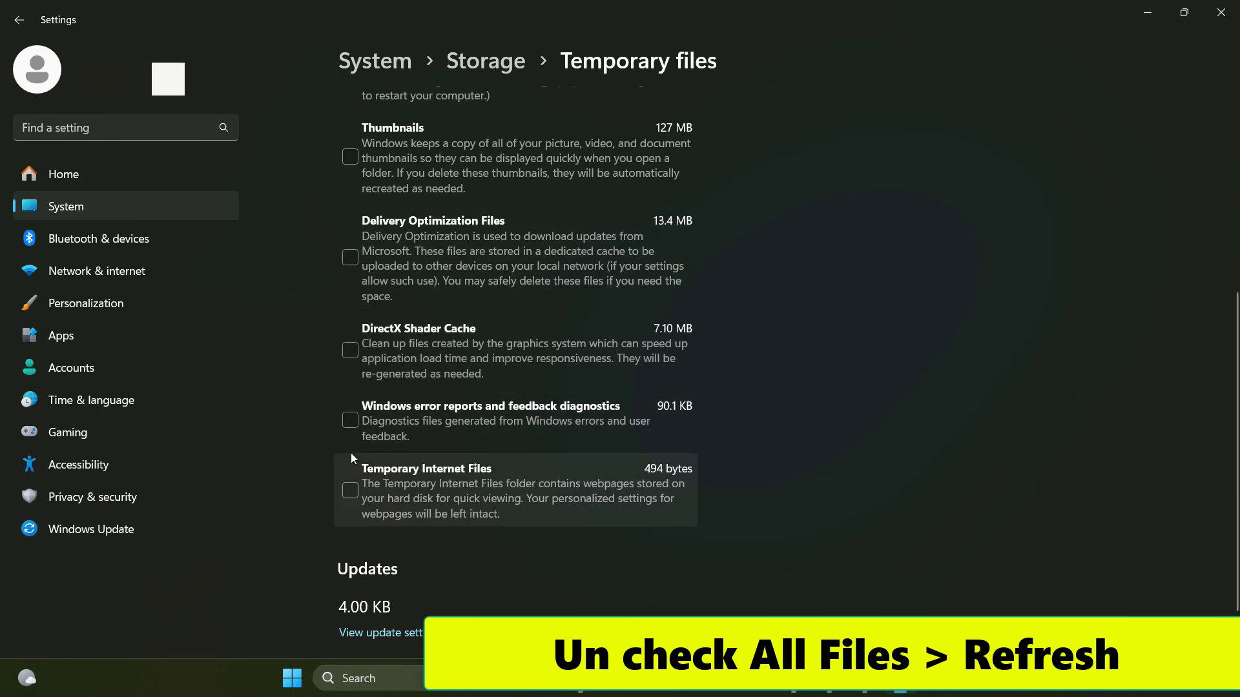
scroll(352, 457, up, 6)
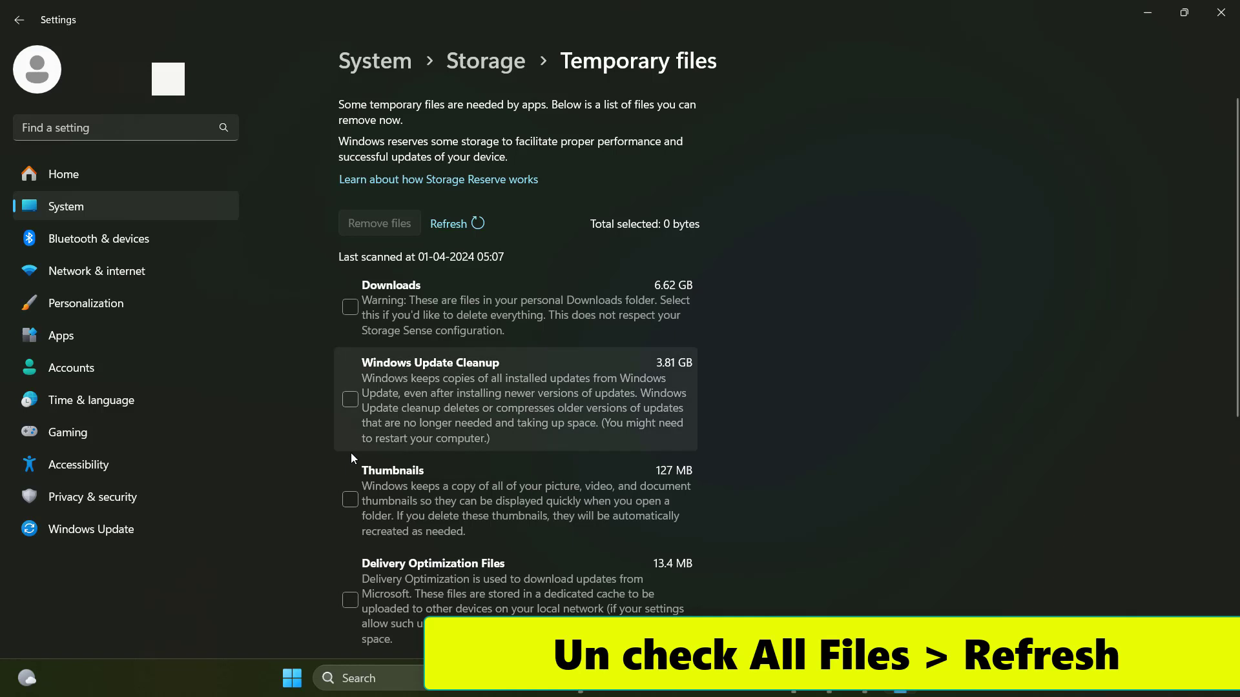
click(473, 225)
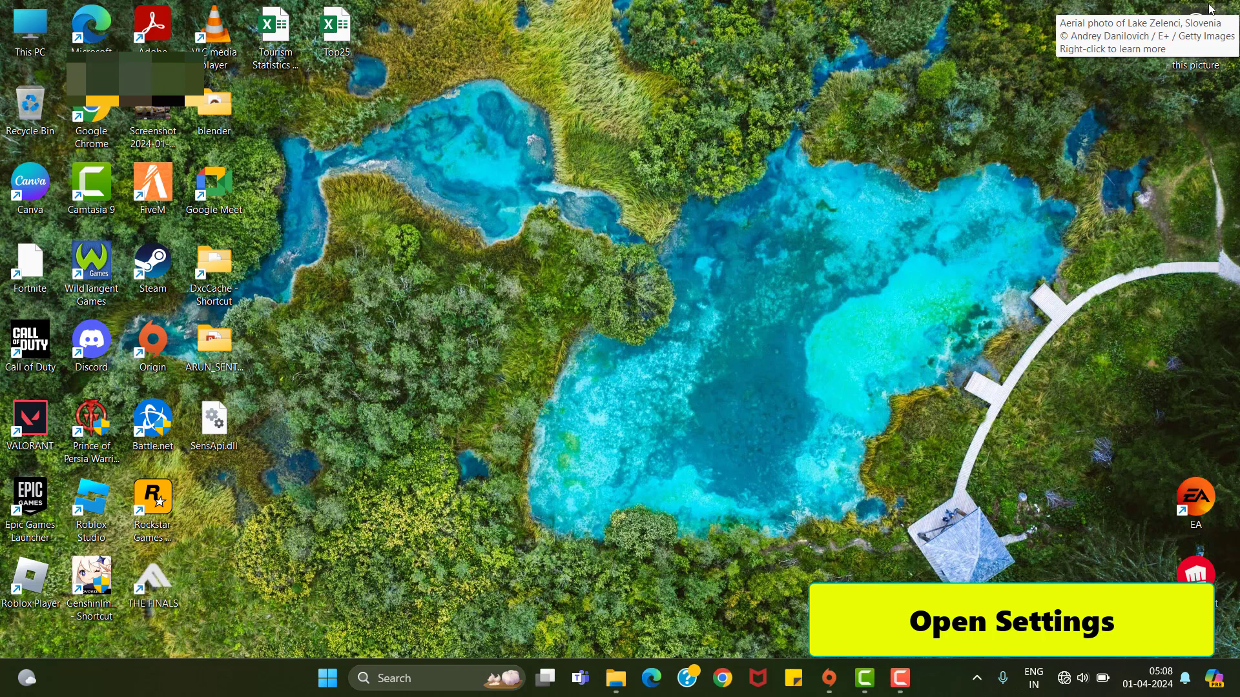
Open Windows Settings again and go to the Installed apps list under Apps.
right_click(329, 689)
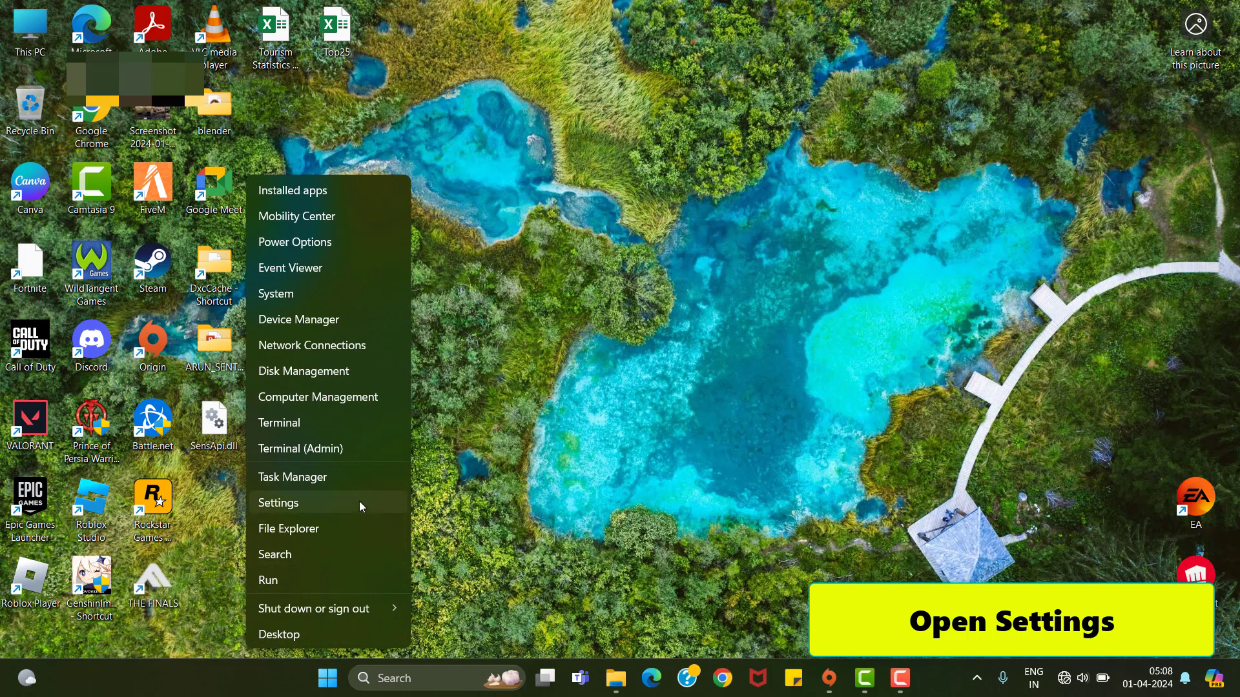
click(359, 505)
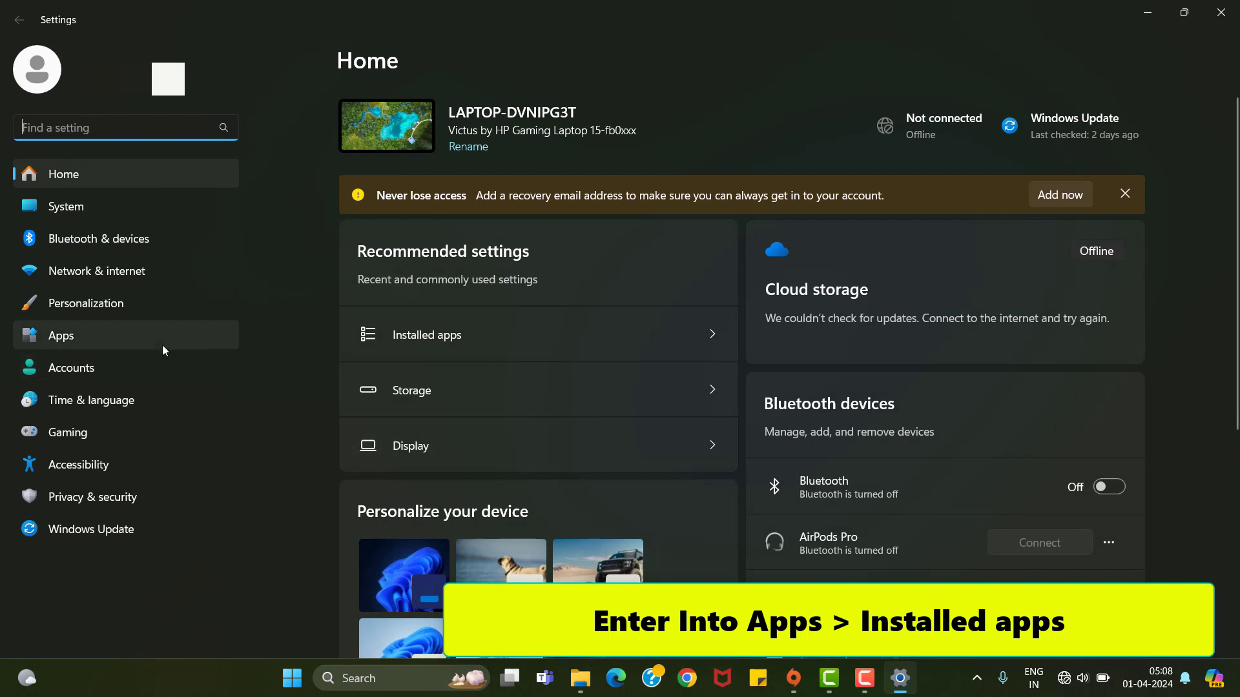
click(131, 341)
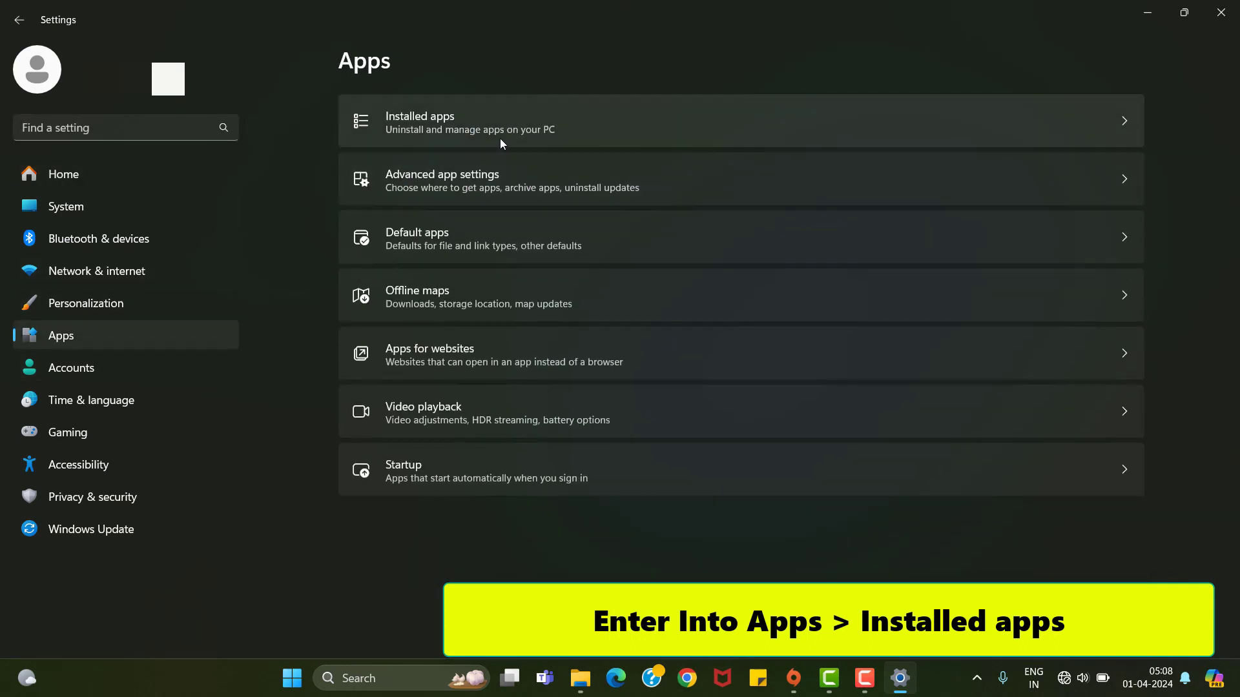
click(786, 120)
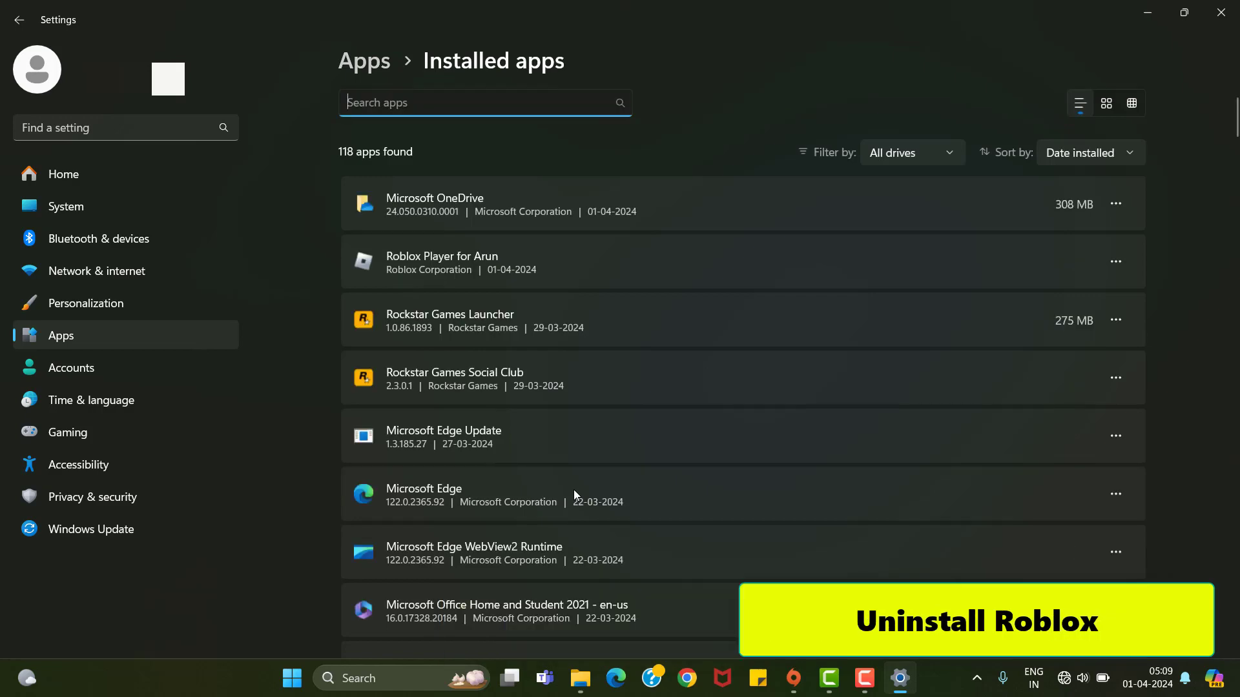
Search the installed apps for "roblo" and choose to uninstall Roblox Player.
text(r)
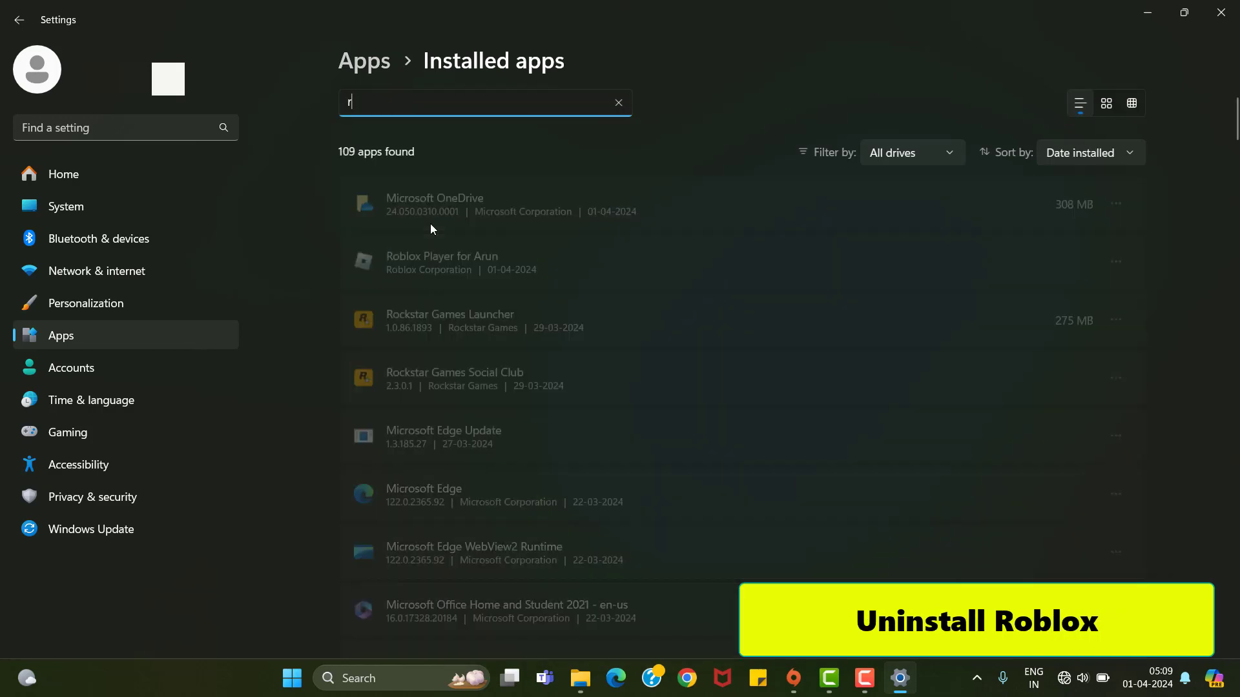
text(oblo)
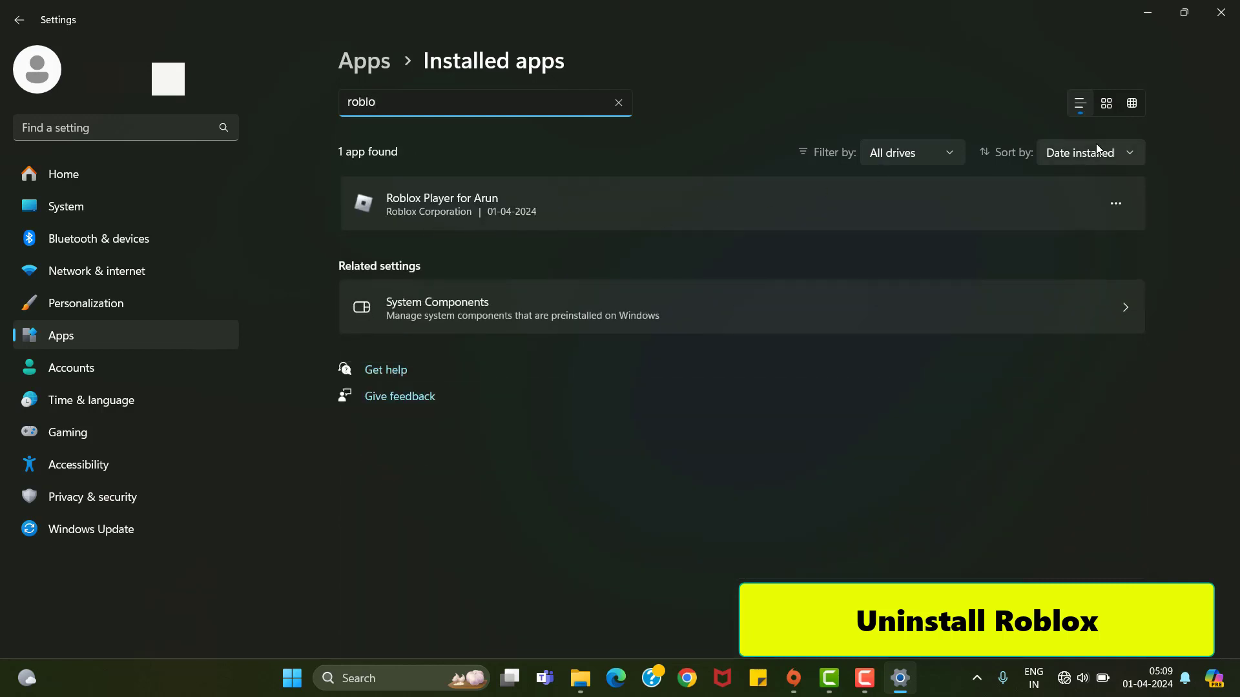
click(1119, 202)
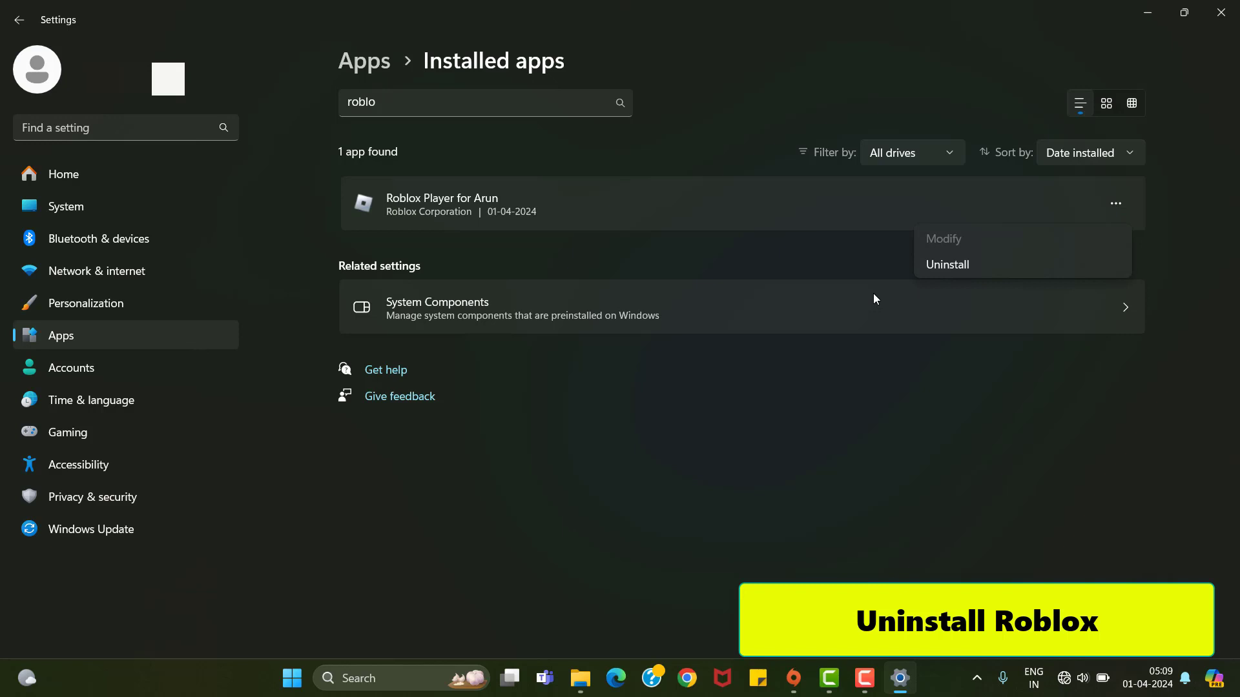
click(970, 268)
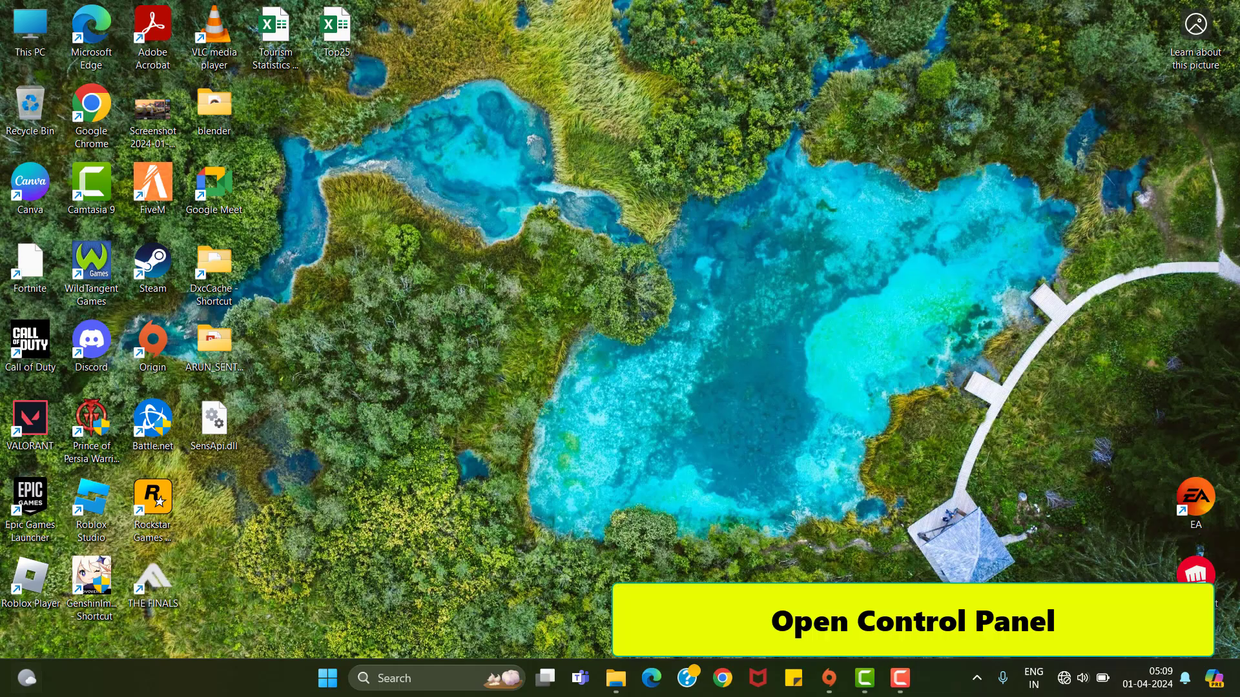
Find Control Panel through the Windows search and open its Programs and Features page.
click(395, 677)
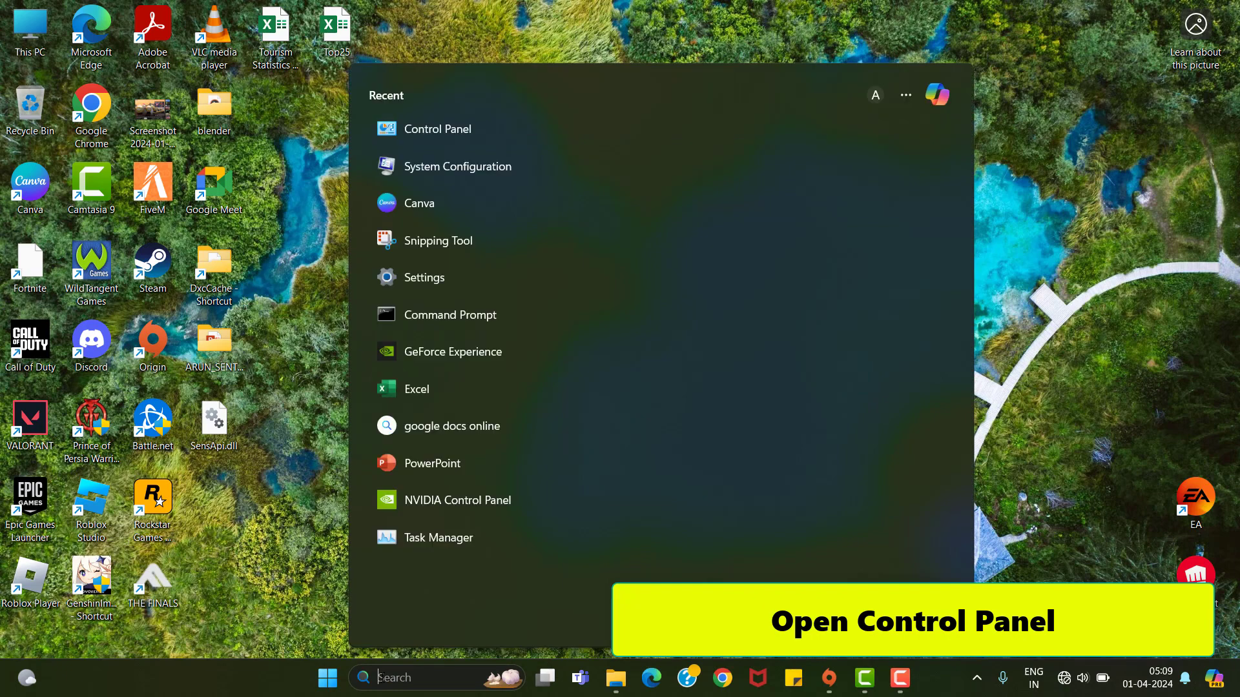
text(control Panel)
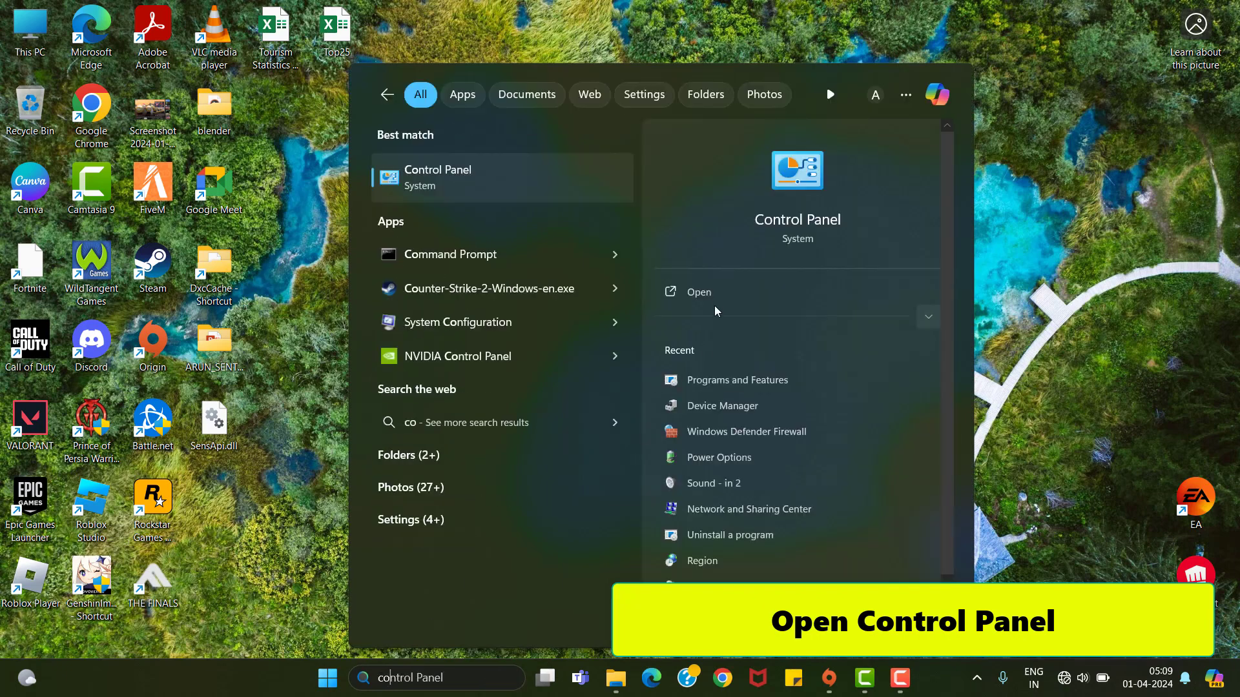
click(717, 292)
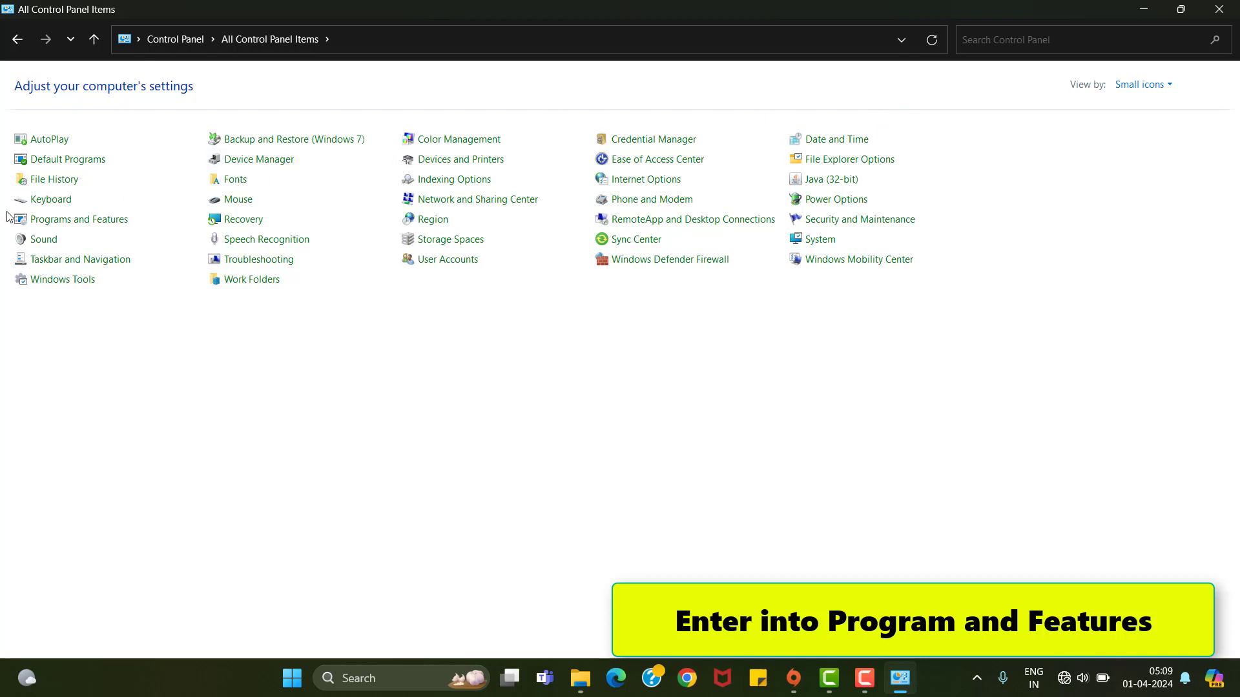
click(79, 223)
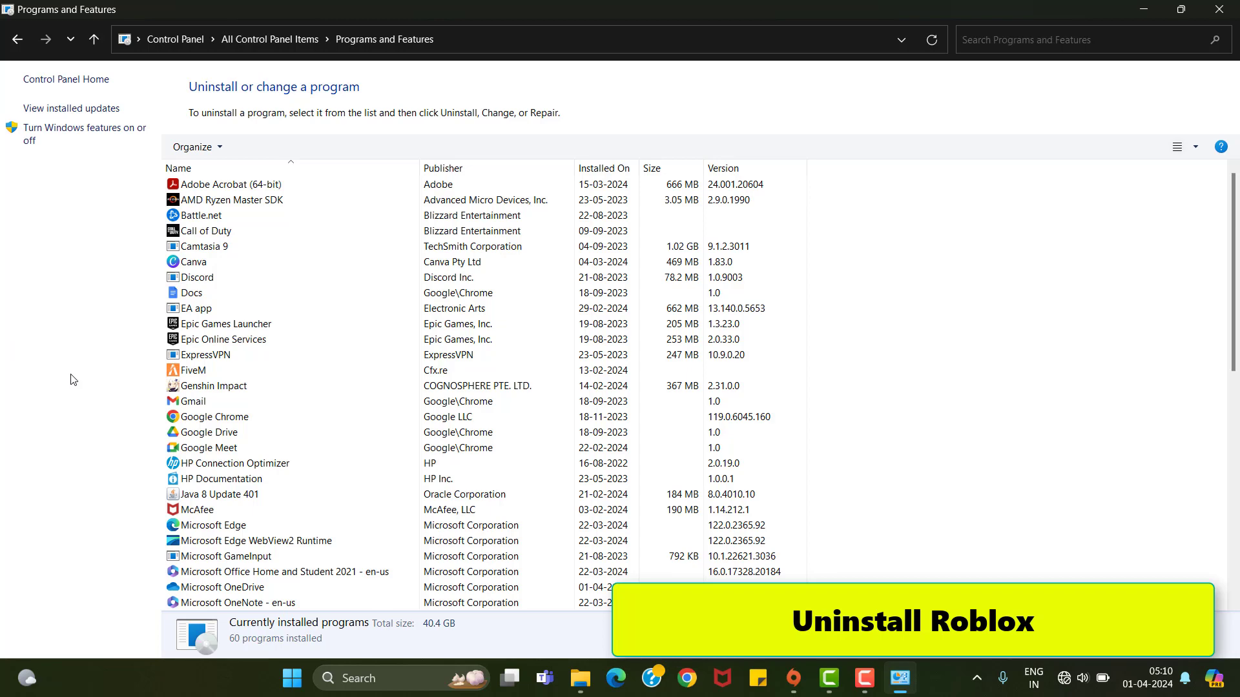
Locate Roblox Player in the installed programs list and bring up its Uninstall option.
scroll(261, 464, down, 5)
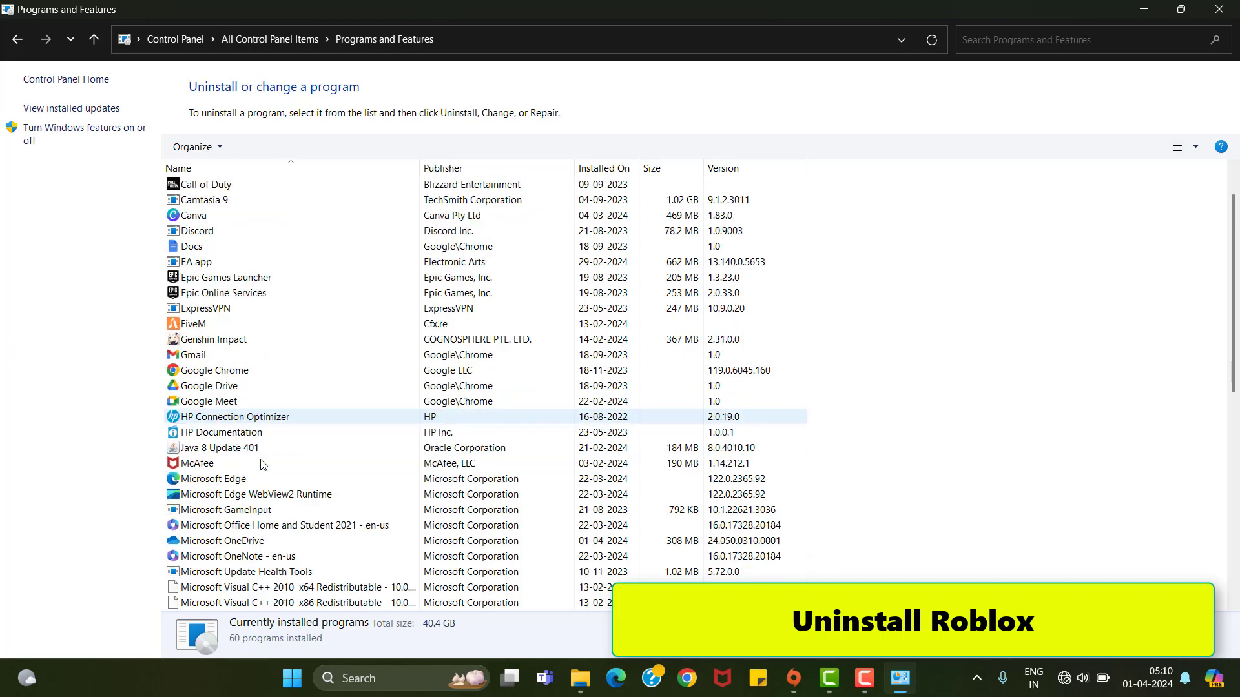
scroll(261, 463, down, 5)
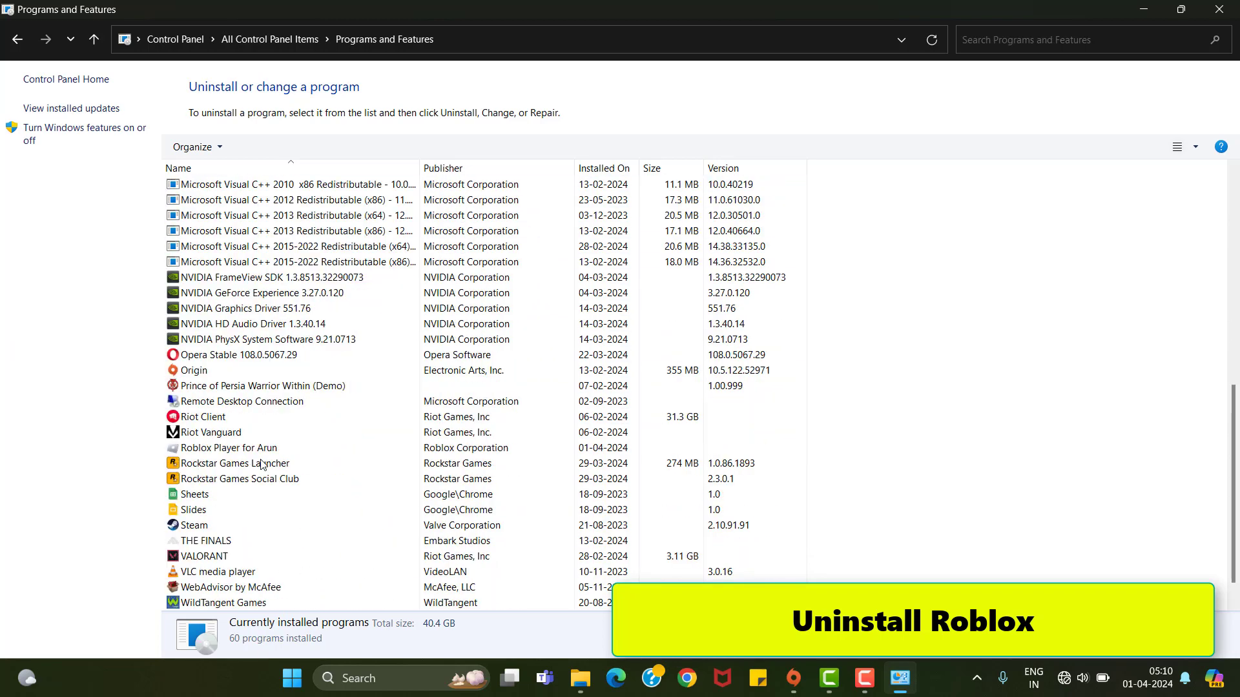
scroll(262, 463, down, 1)
click(267, 420)
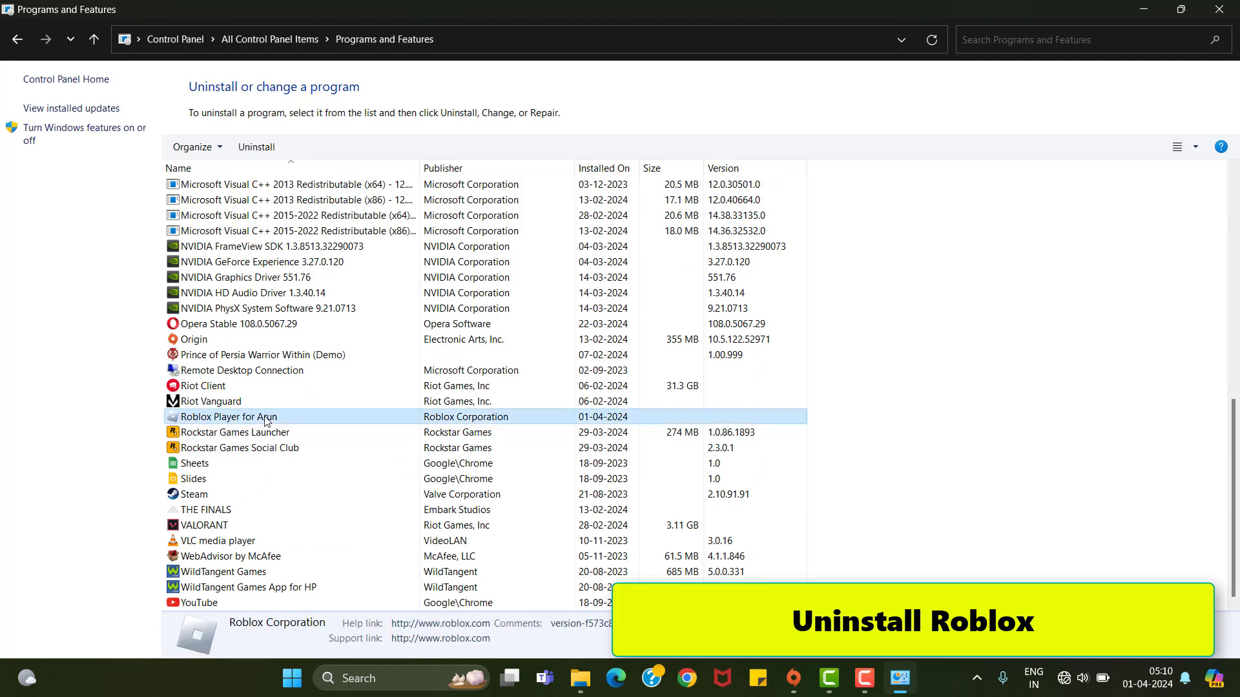
right_click(383, 427)
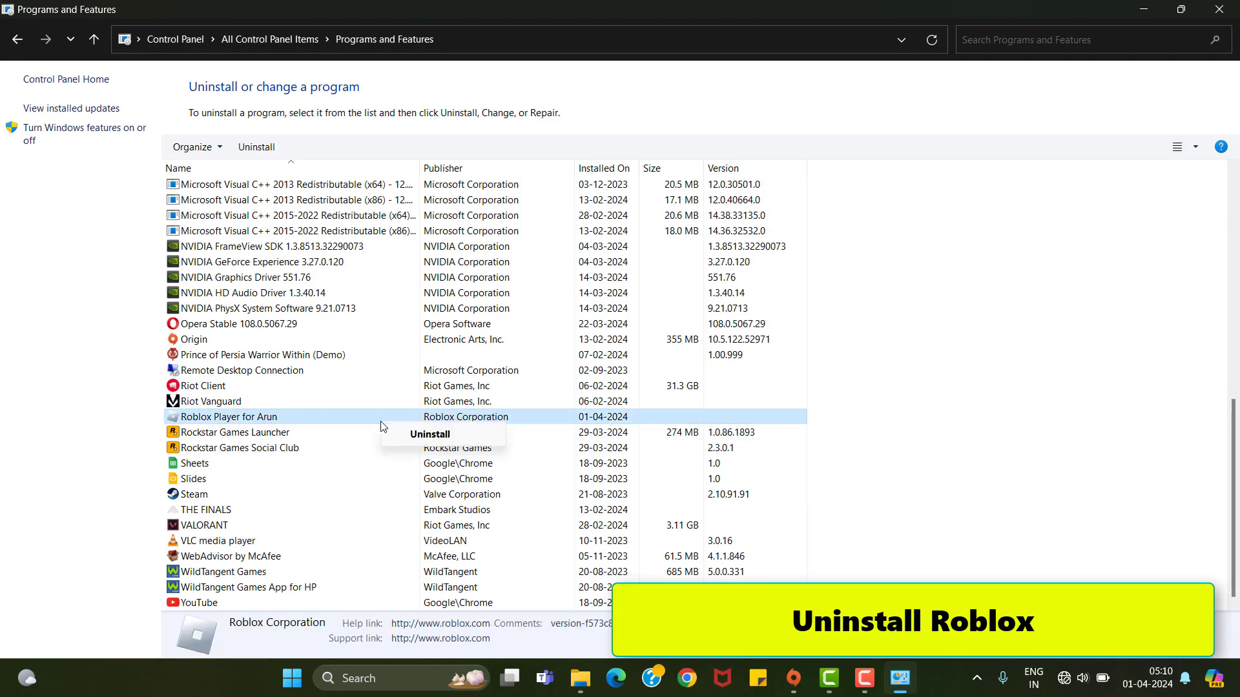